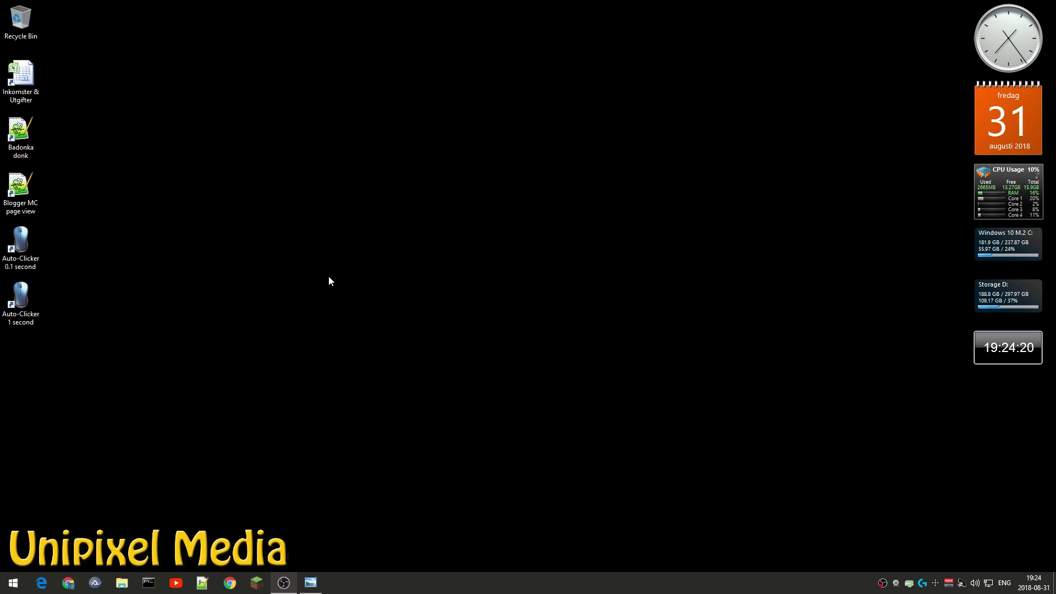
Look over the OBS screenshot, then hide the viewer to reveal the desktop
left_click(310, 582)
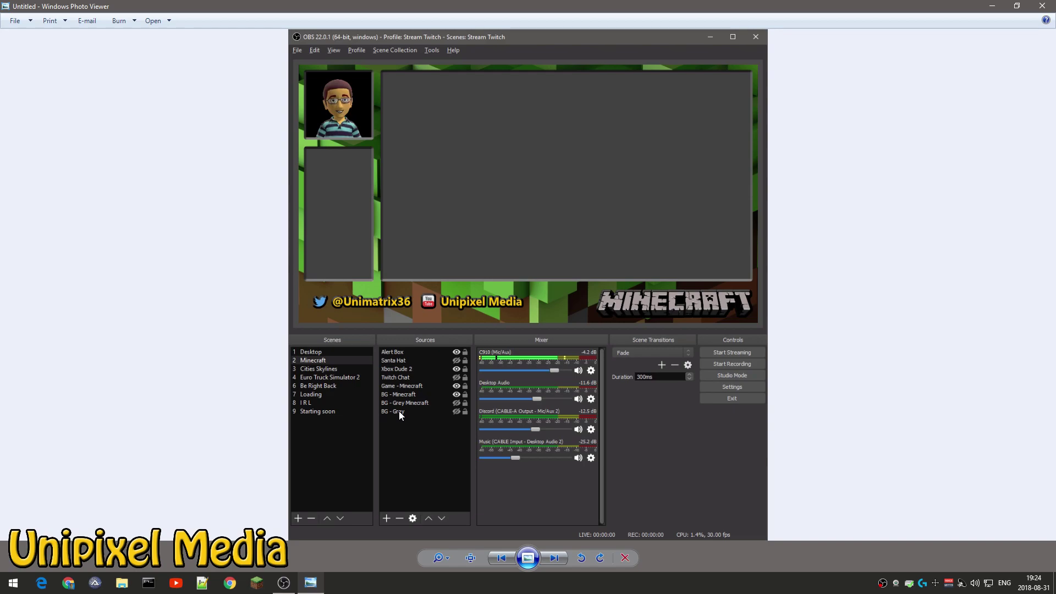
scroll(398, 411, "up", 1)
scroll(399, 411, "down", 1)
left_click(993, 6)
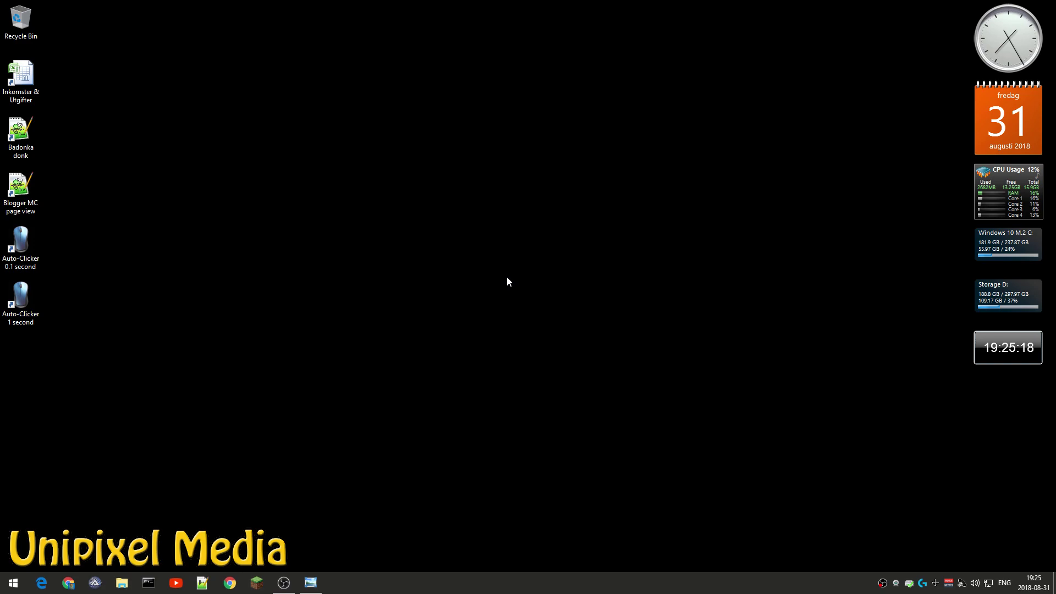
Search %appdata% from Start to open the Roaming folder in File Explorer
key("super")
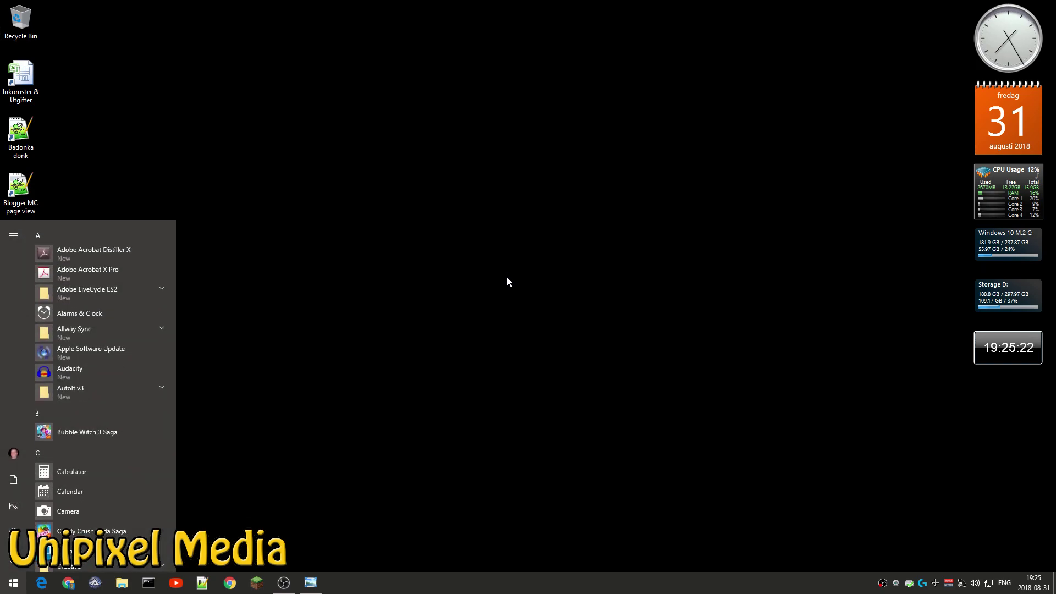
key("super")
key("super")
type("%")
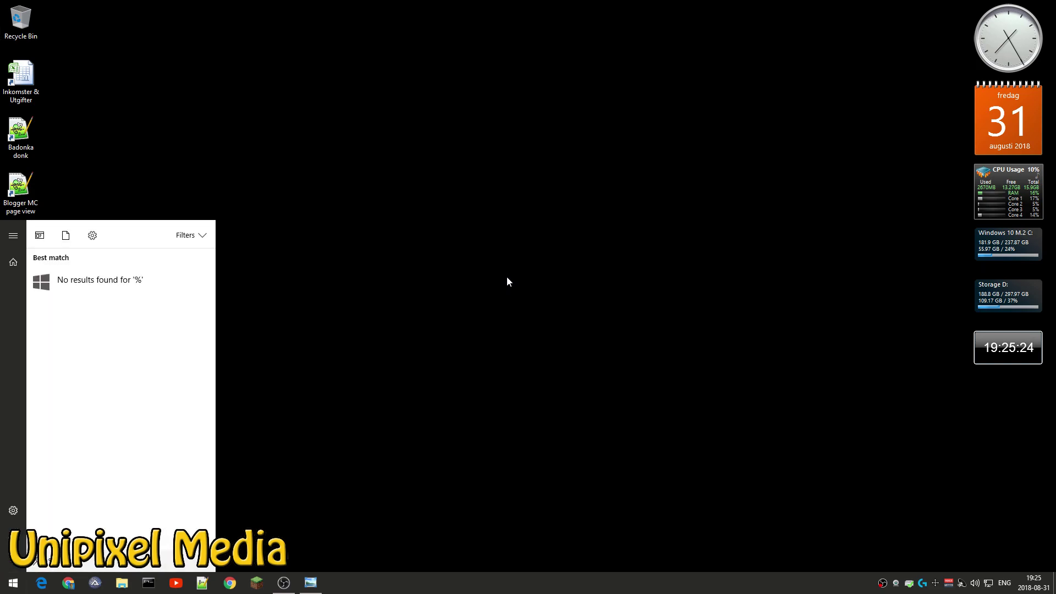
type("appdata")
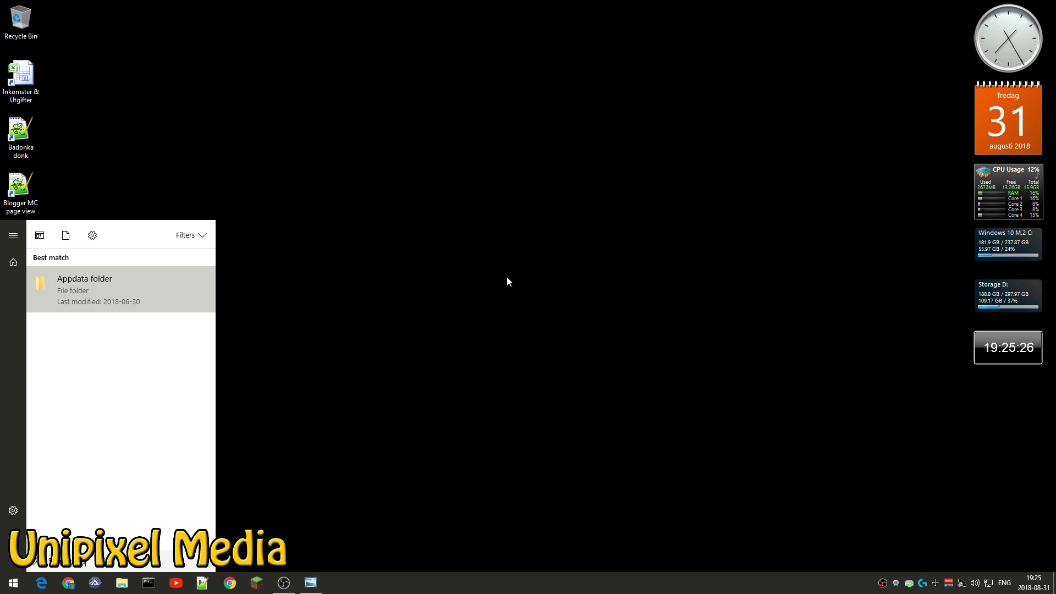
type("%")
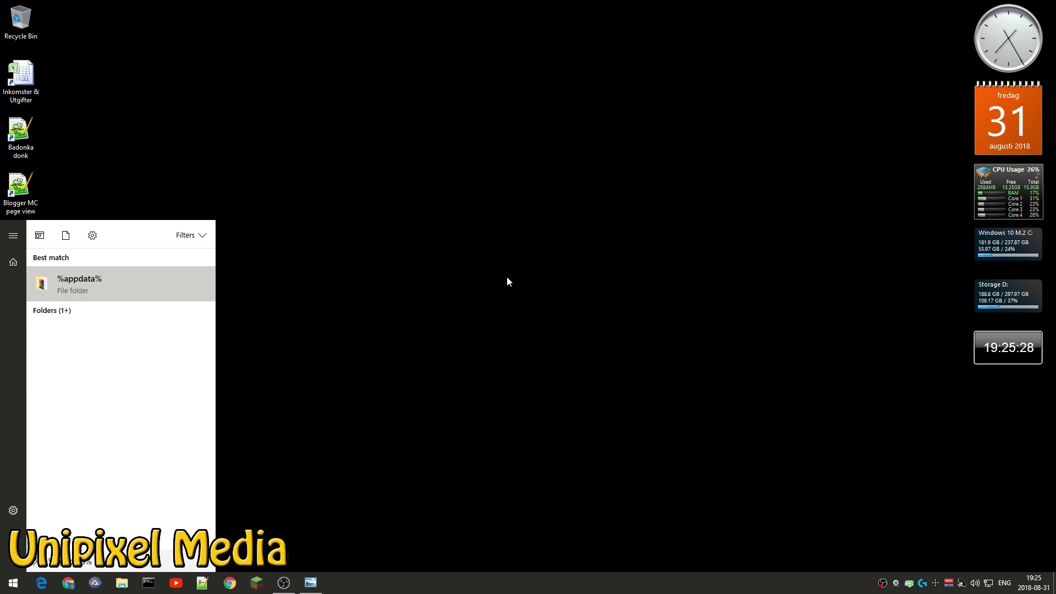
key("Return")
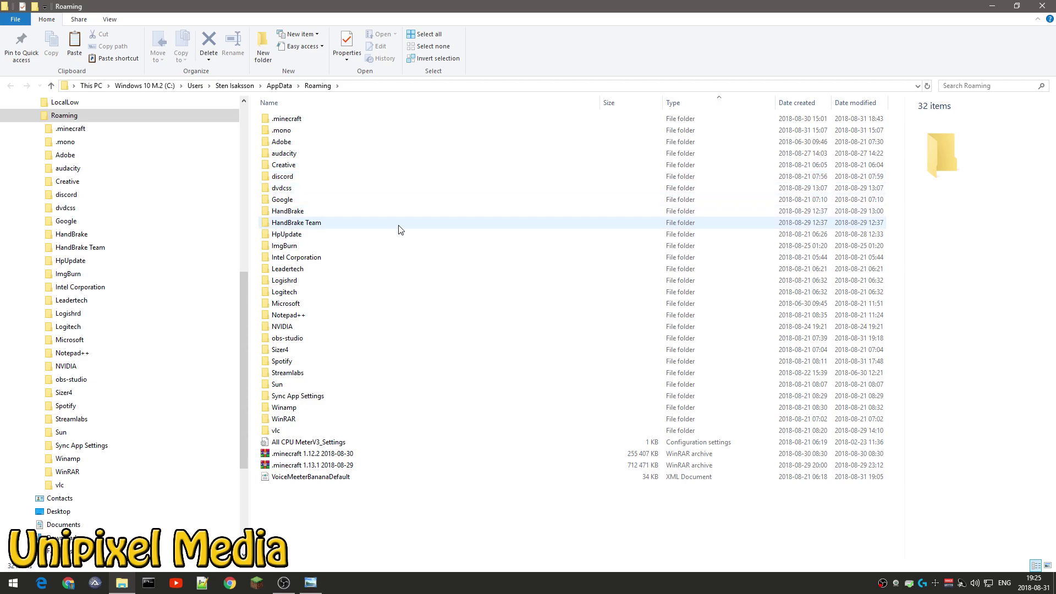
left_click(394, 339)
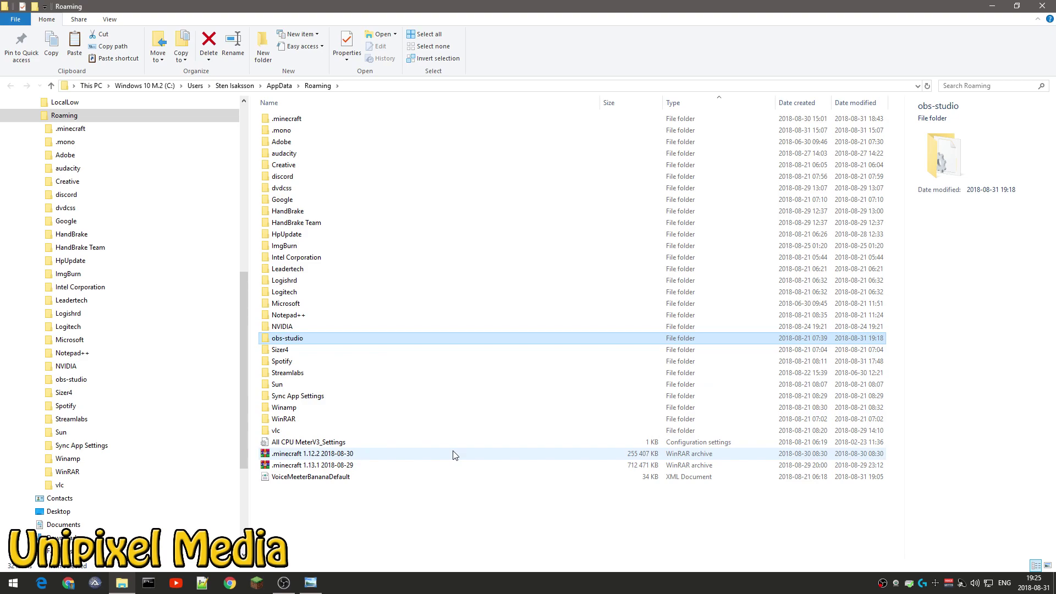
double_click(339, 339)
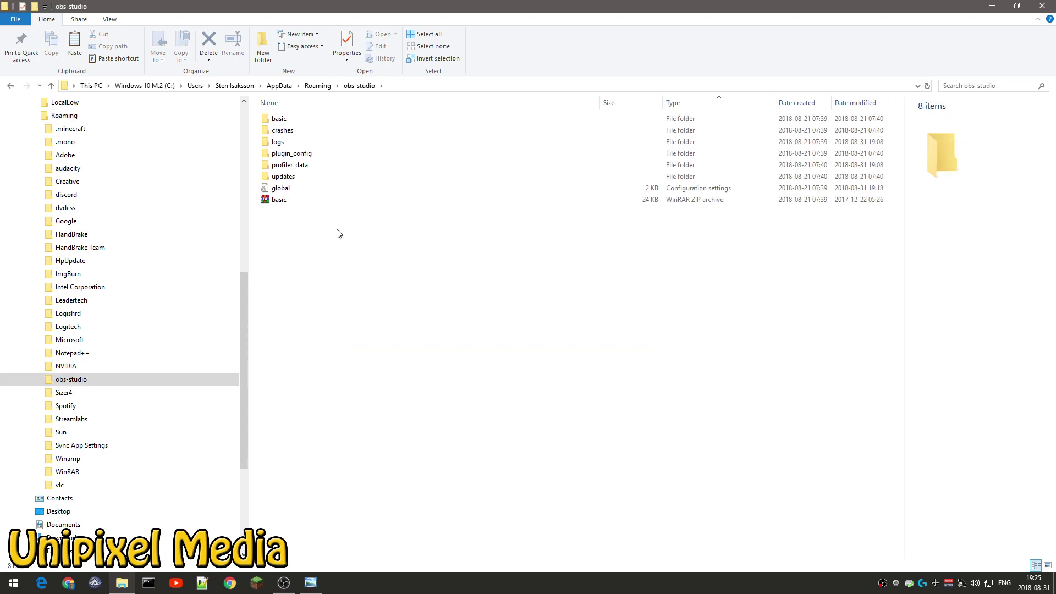
double_click(337, 121)
left_click(337, 124)
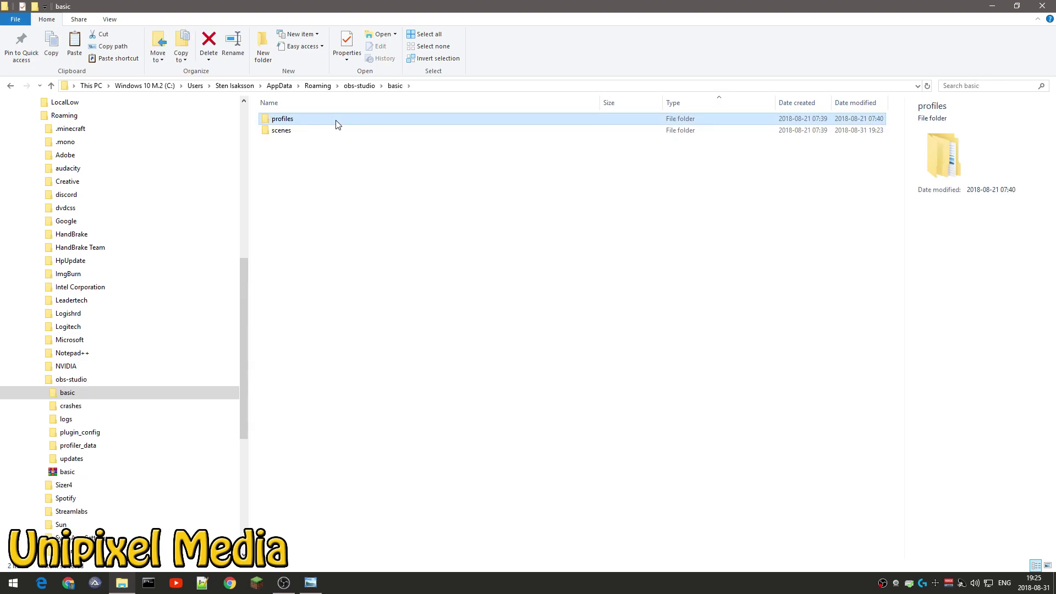
left_click(337, 135)
double_click(337, 120)
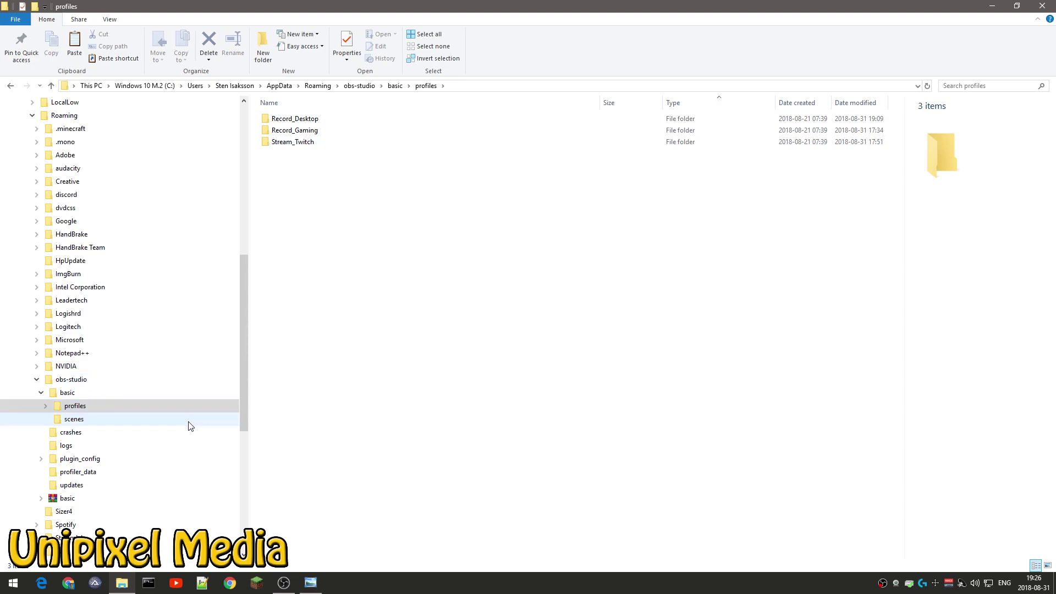
left_click(346, 147)
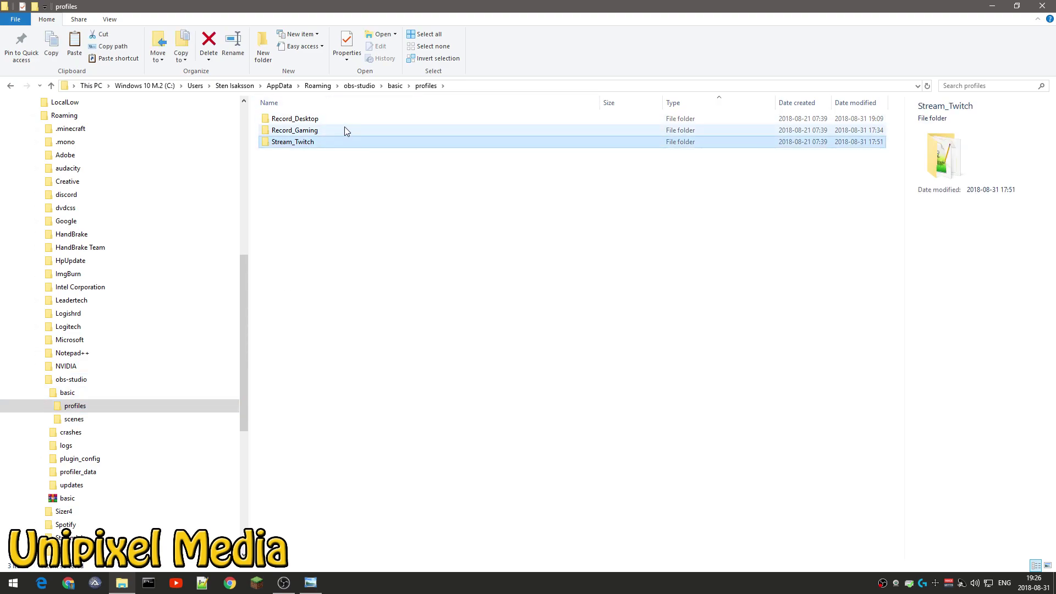
left_click(344, 128)
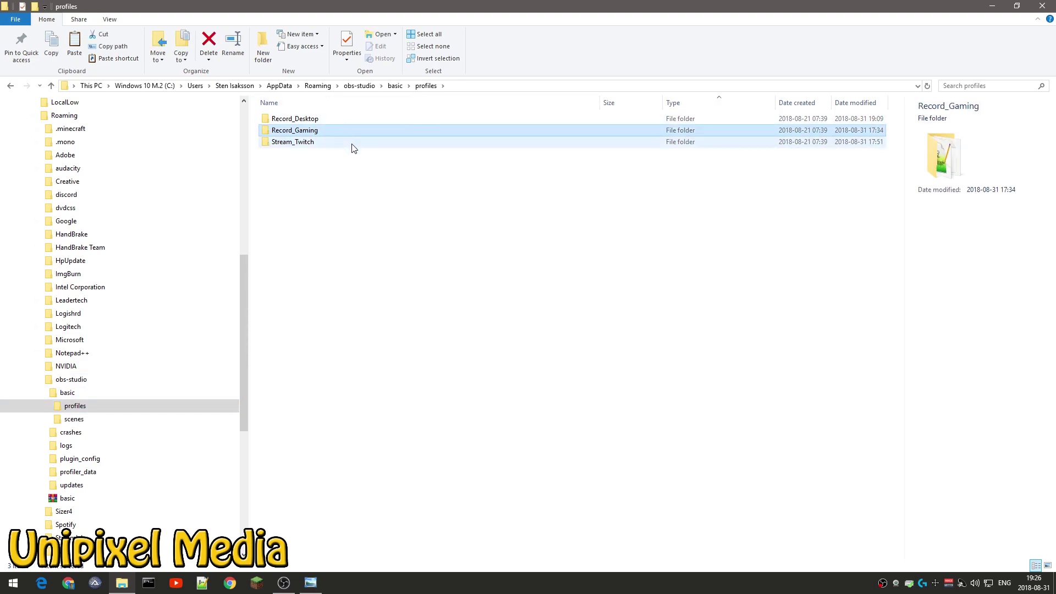
left_click(149, 421)
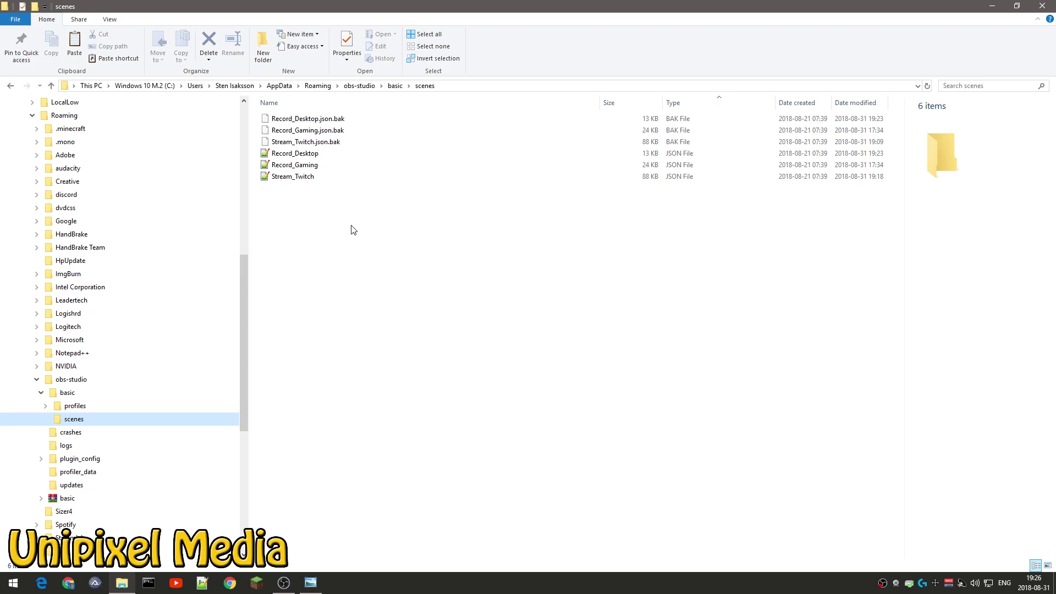
double_click(129, 380)
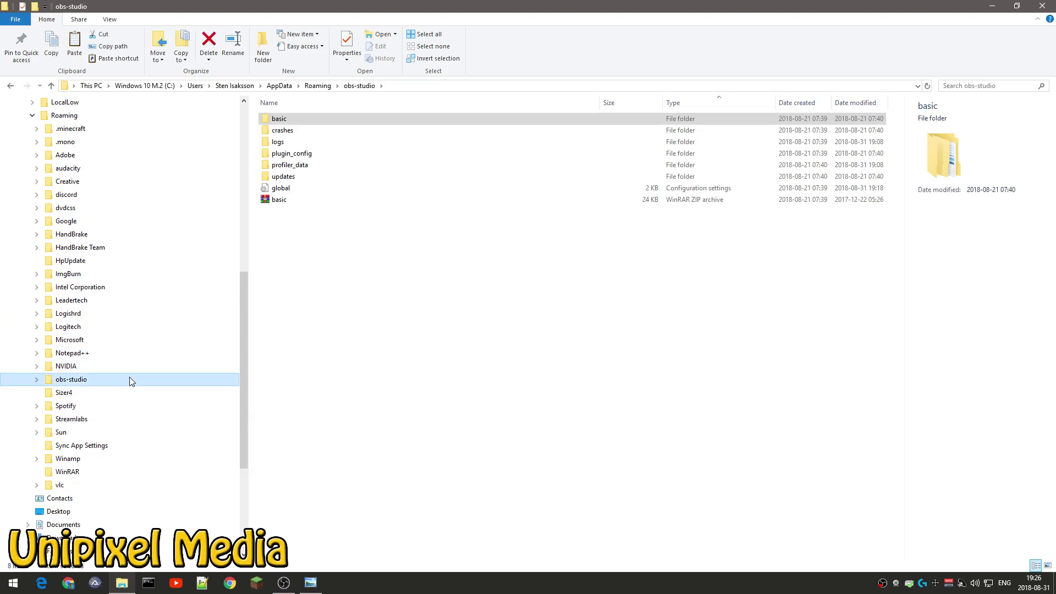
scroll(130, 374, "up", 2)
left_click(144, 196)
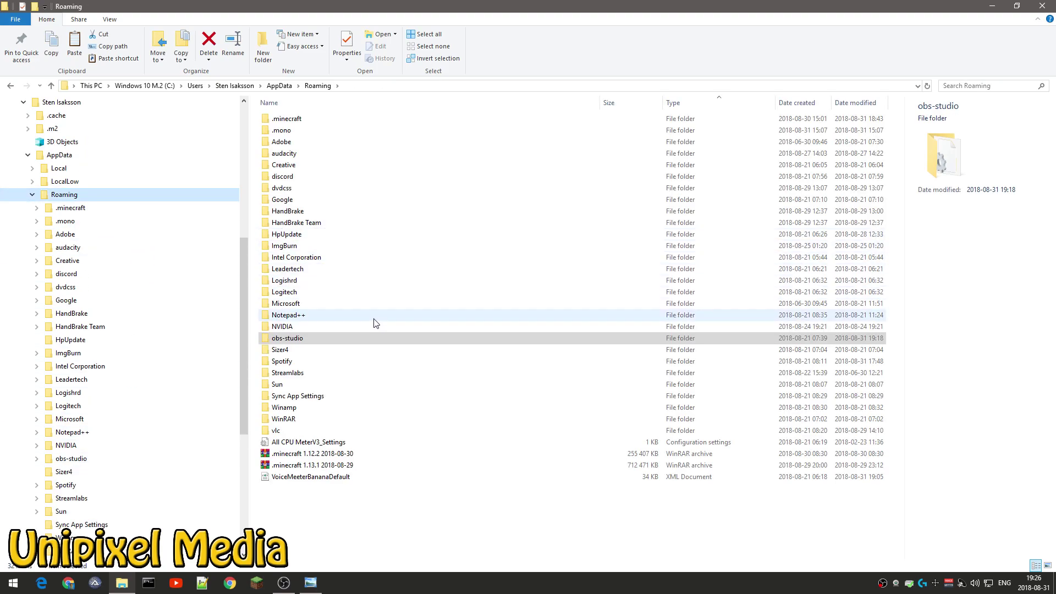
left_click(322, 341)
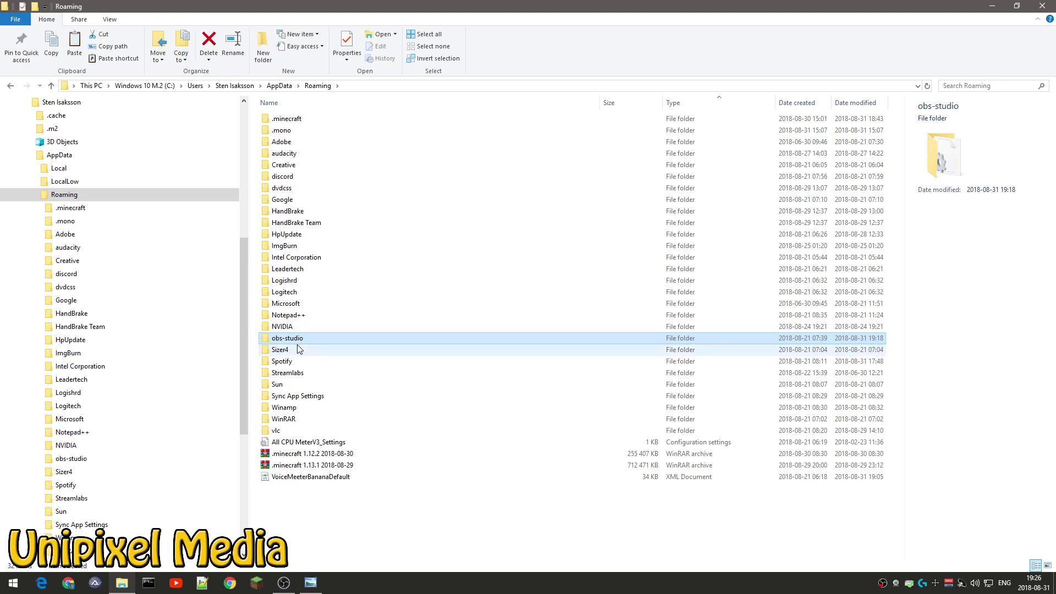
Copy the obs-studio folder from the AppData\Roaming listing
right_click(297, 339)
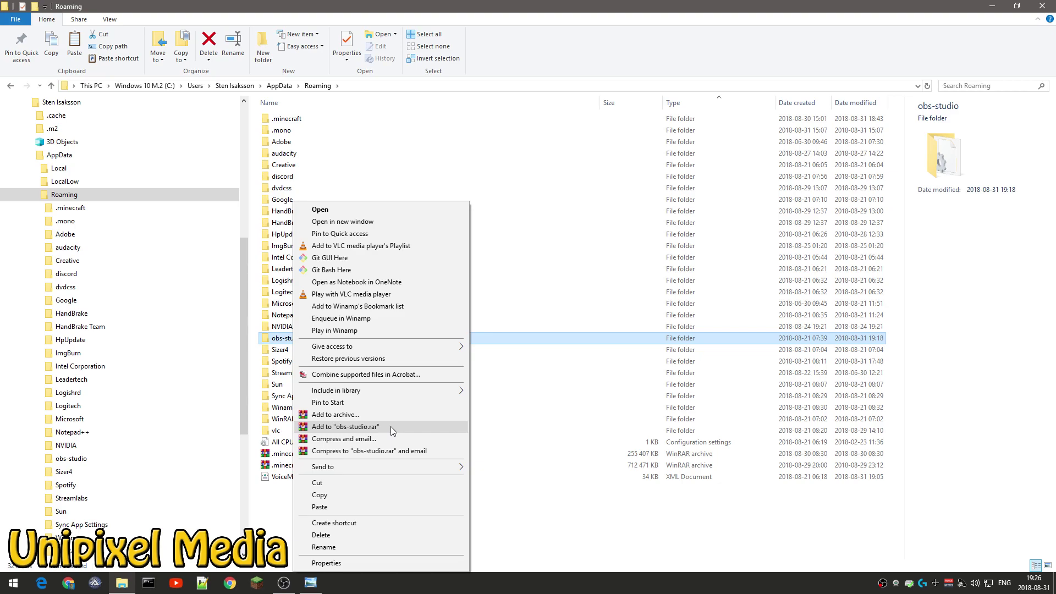
left_click(390, 497)
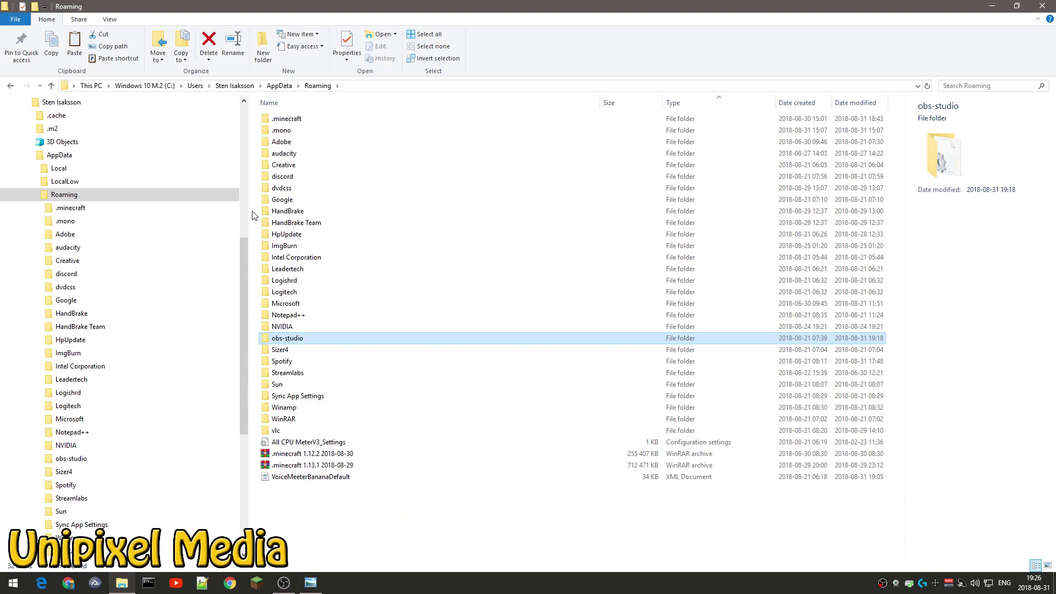
left_click(242, 118)
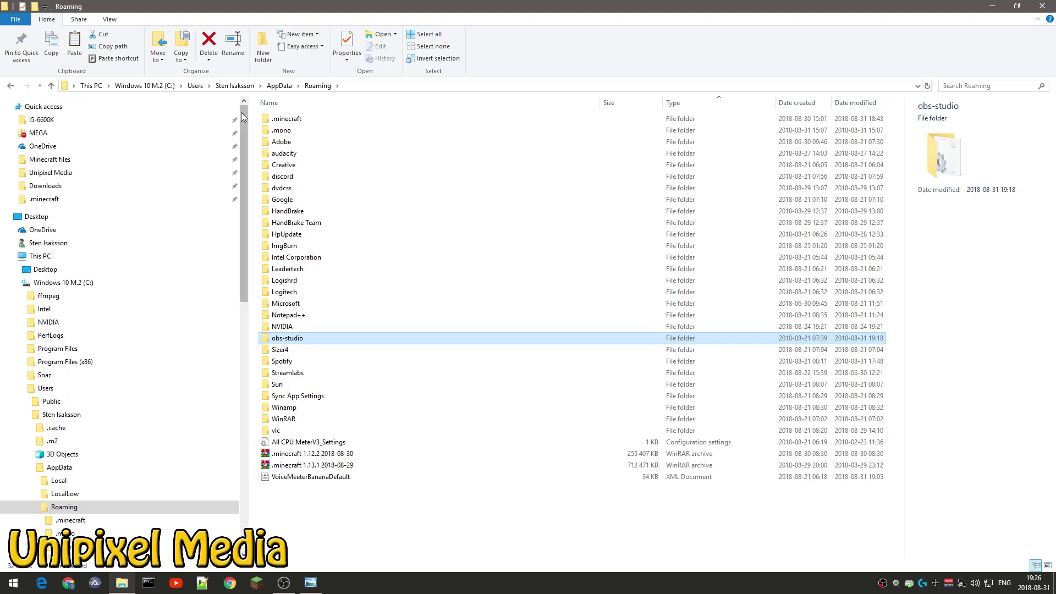
Paste the obs-studio folder into the i5-6600K backup folder on Storage (D:)
left_click(154, 120)
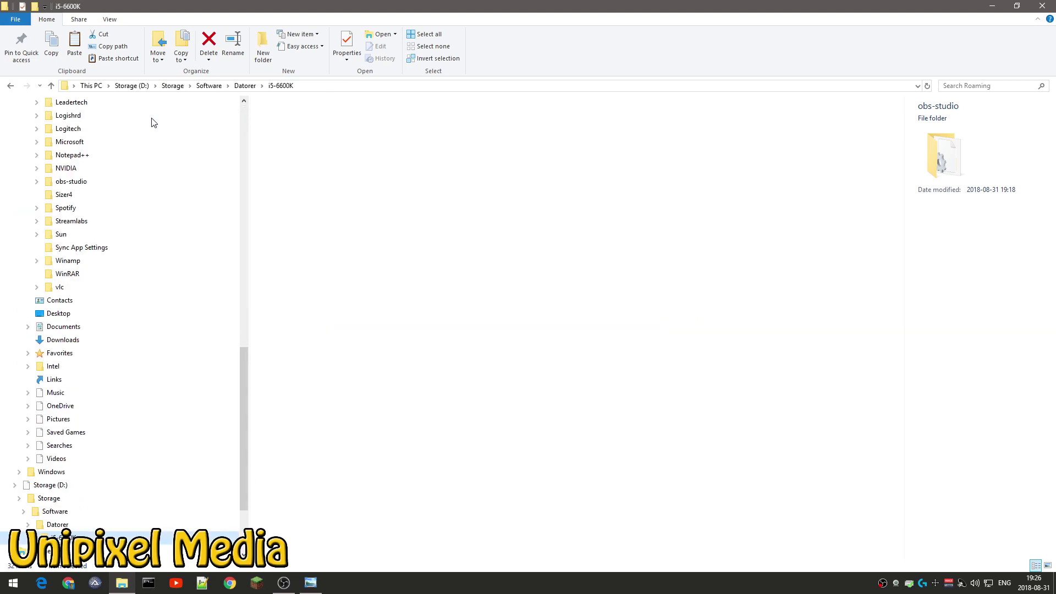
right_click(358, 407)
left_click(385, 312)
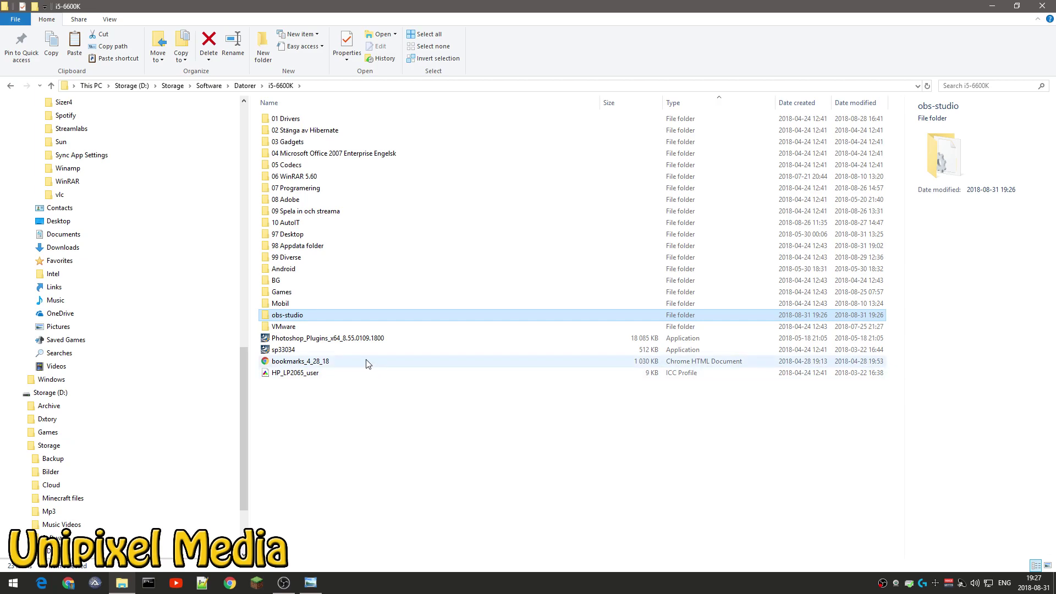
Copy the backed-up obs-studio folder from the i5-6600K folder
right_click(298, 315)
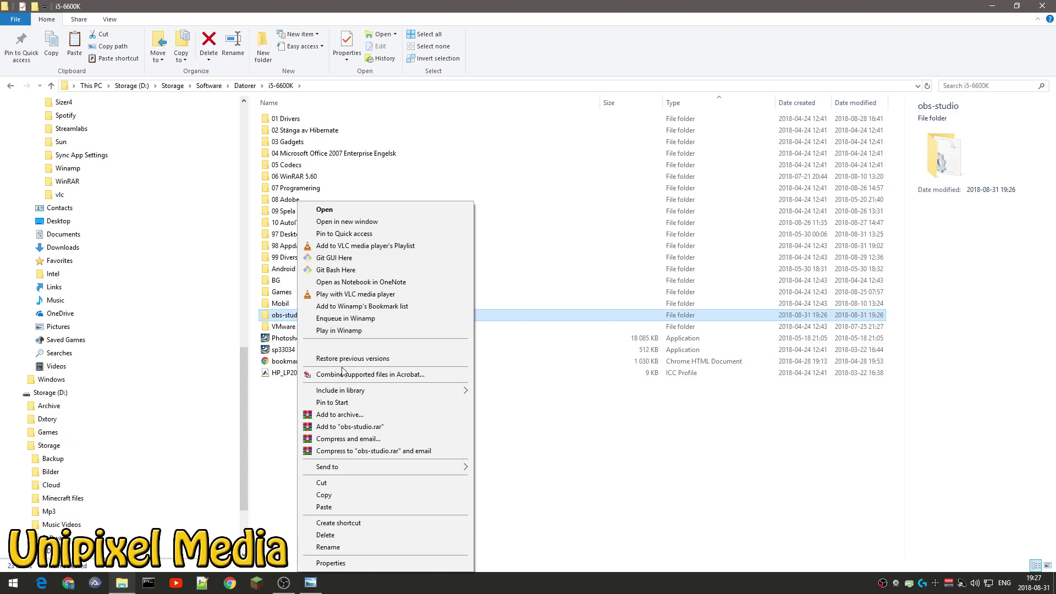
left_click(357, 495)
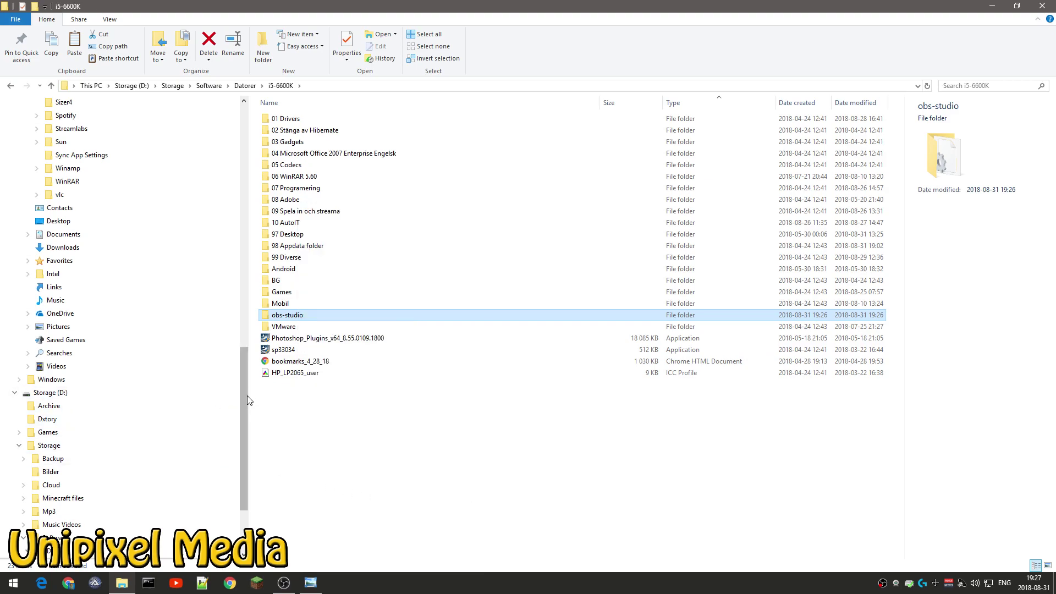
left_click_drag(246, 394, 242, 260)
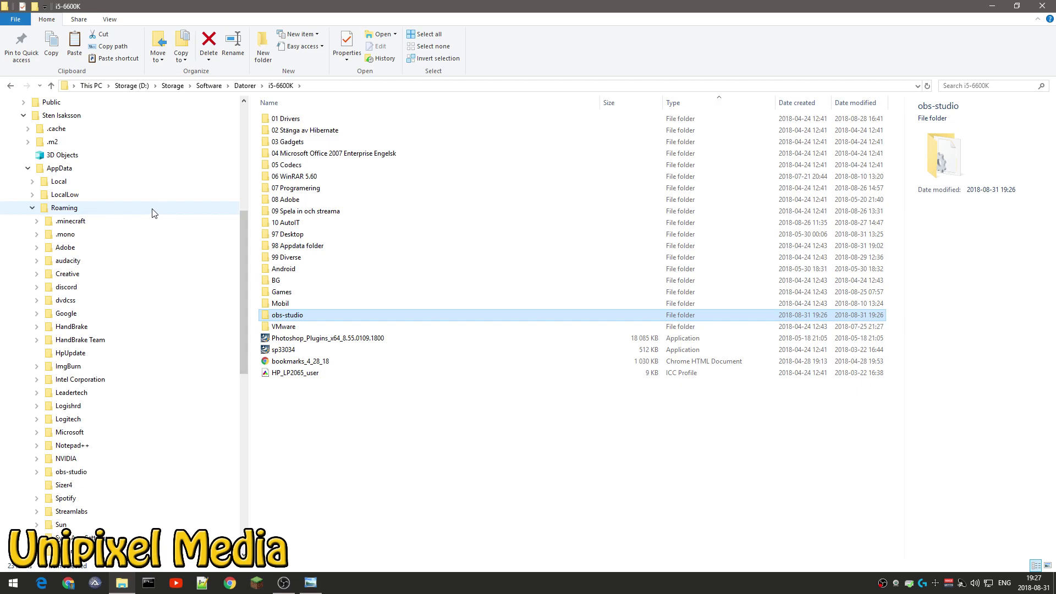
Return to AppData\Roaming and paste the copied obs-studio folder there
left_click(152, 209)
right_click(361, 513)
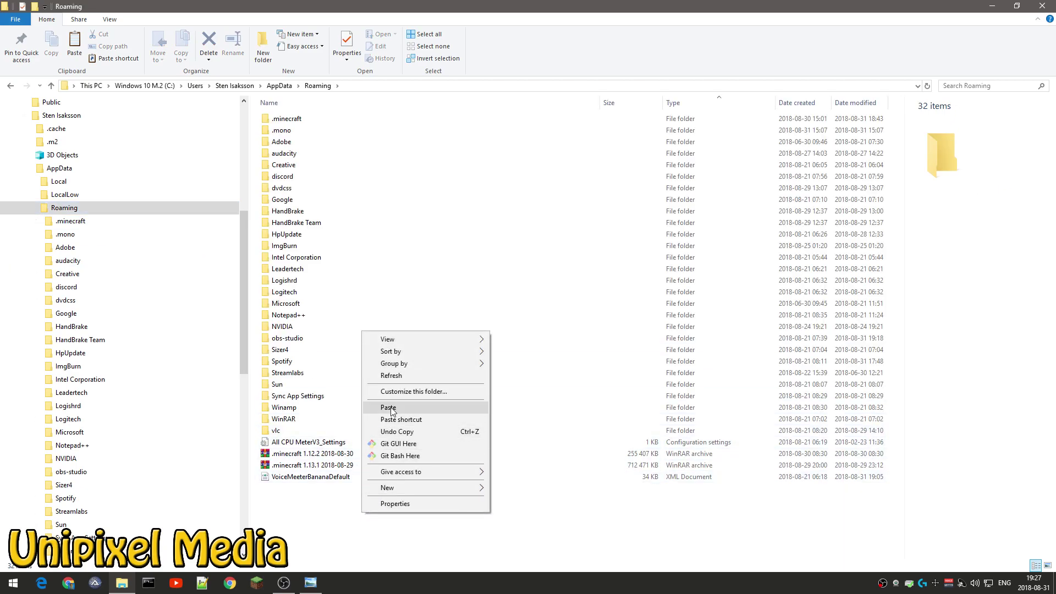
left_click(548, 543)
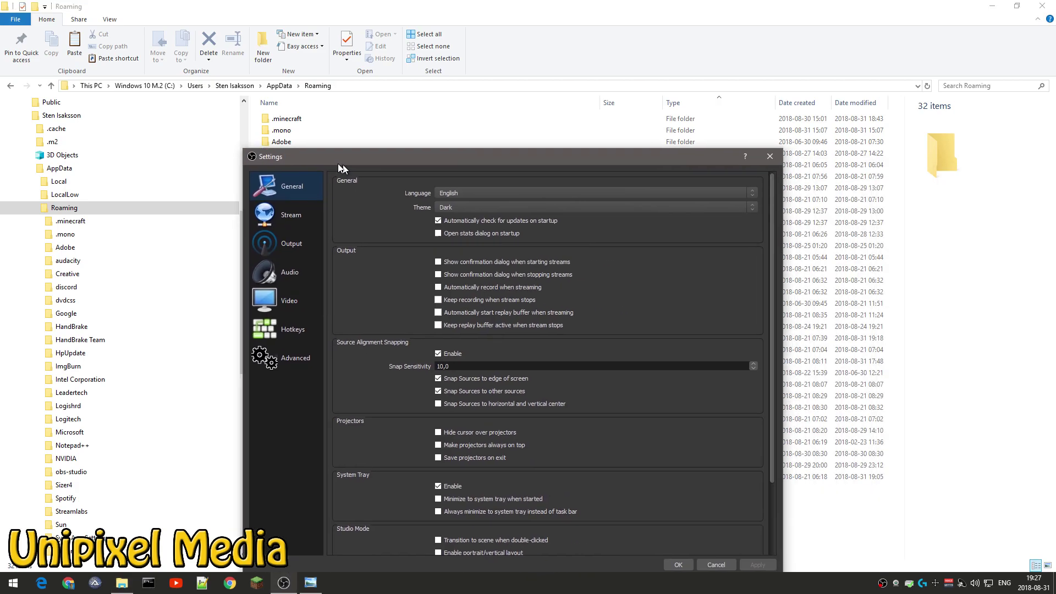
Review the OBS Audio and Hotkeys settings pages, then cancel Settings without changes
left_click_drag(337, 163, 347, 115)
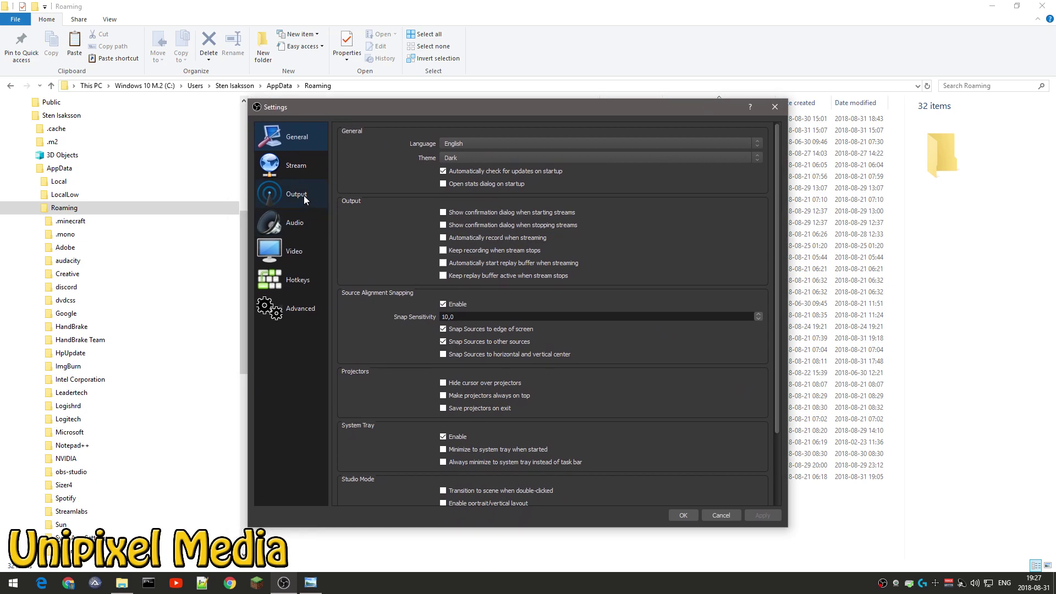
left_click(302, 222)
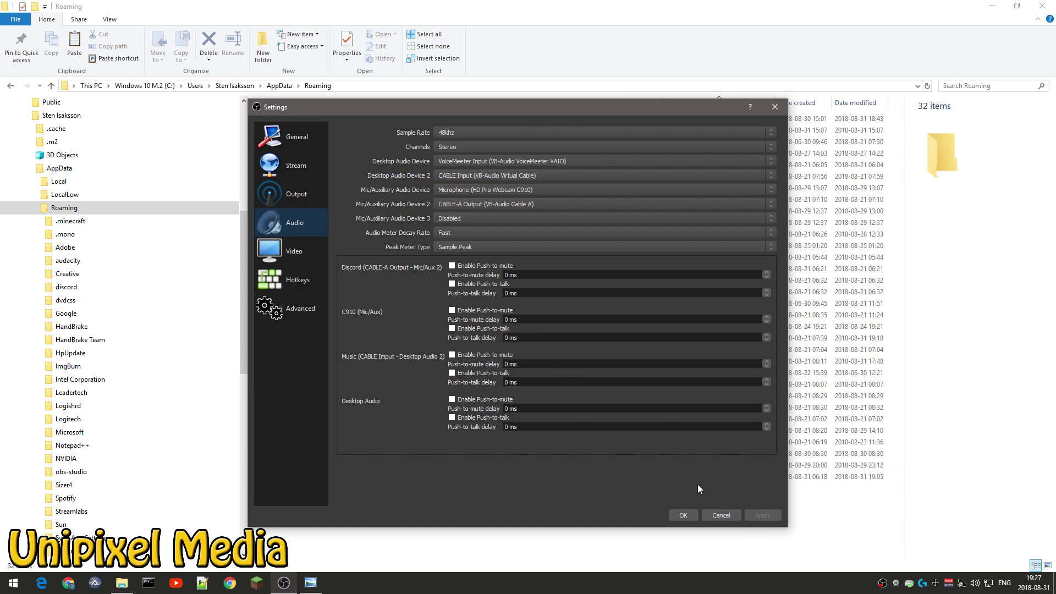
left_click(307, 282)
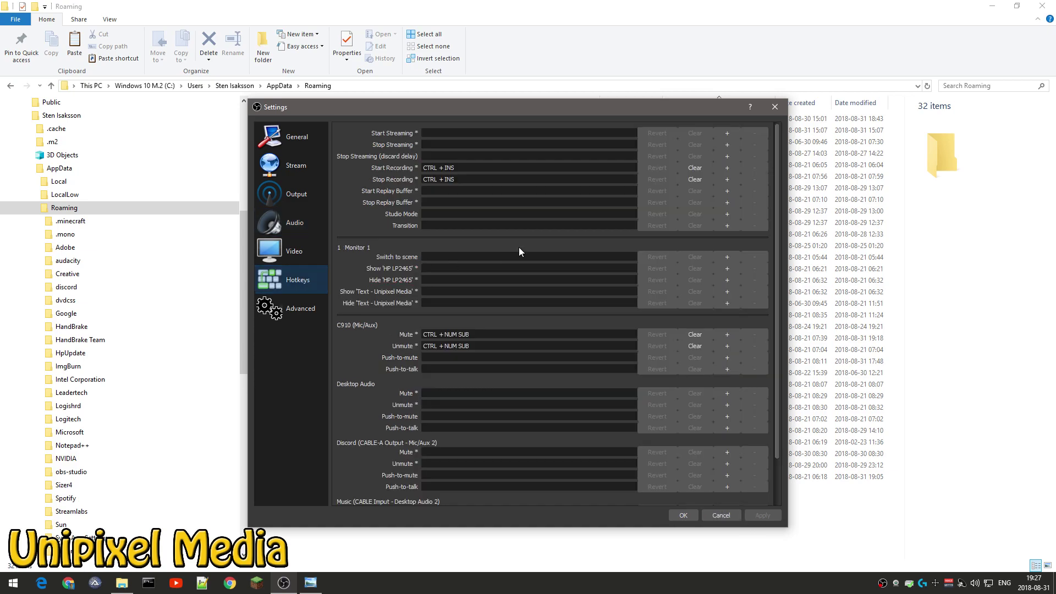
scroll(524, 352, "down", 2)
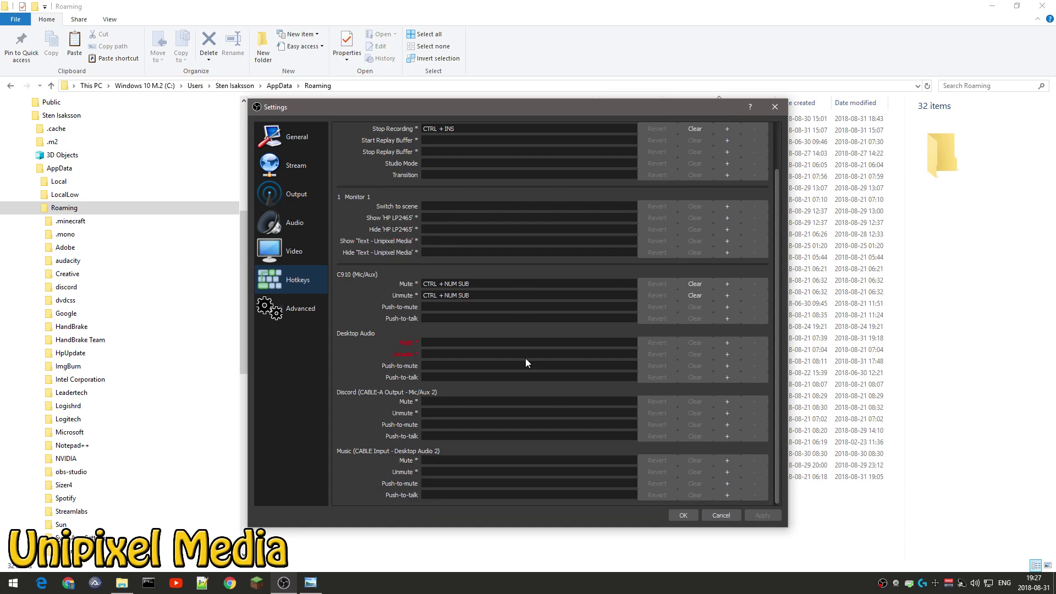
scroll(526, 363, "up", 2)
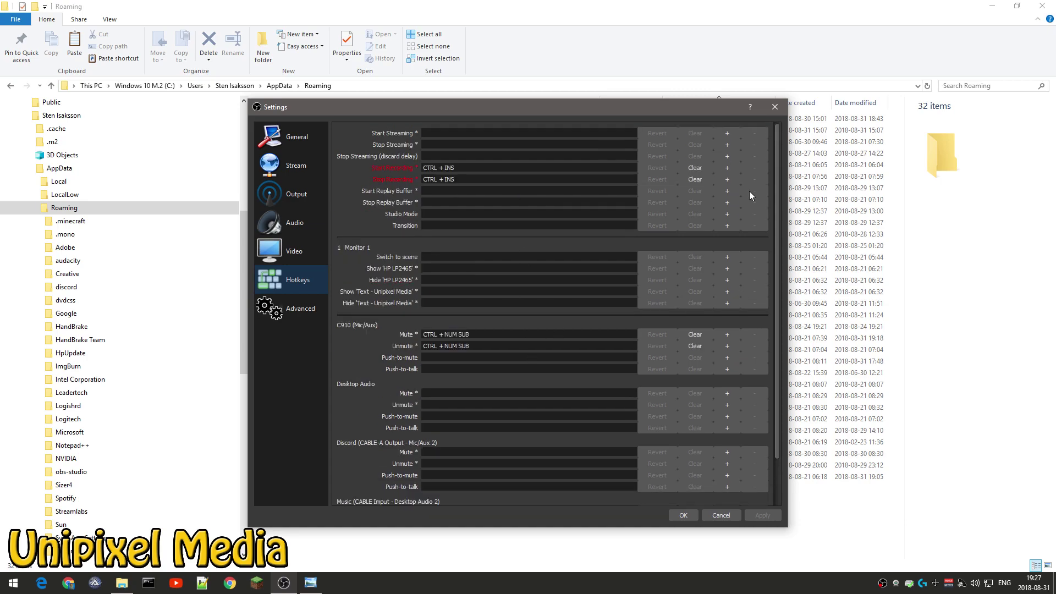
left_click(712, 517)
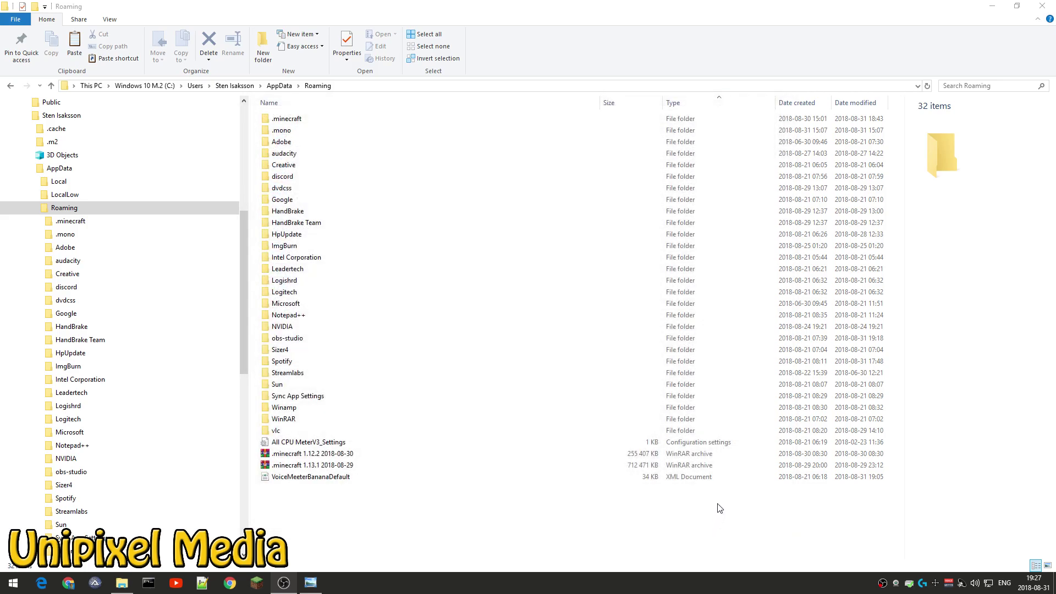
Close File Explorer and bring back the Photo Viewer screenshot of OBS Studio
left_click(1037, 10)
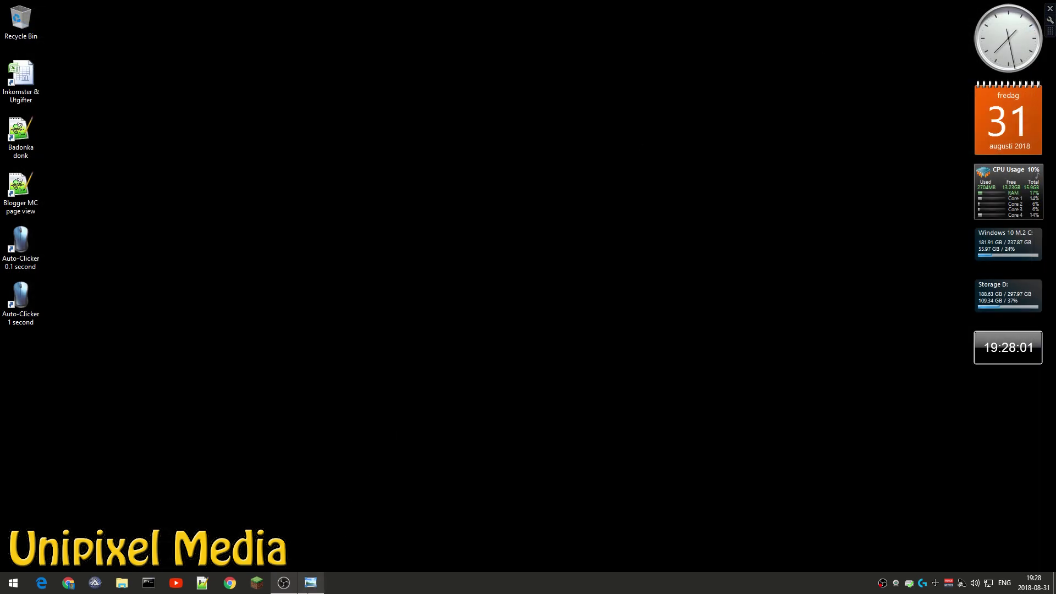
left_click(310, 582)
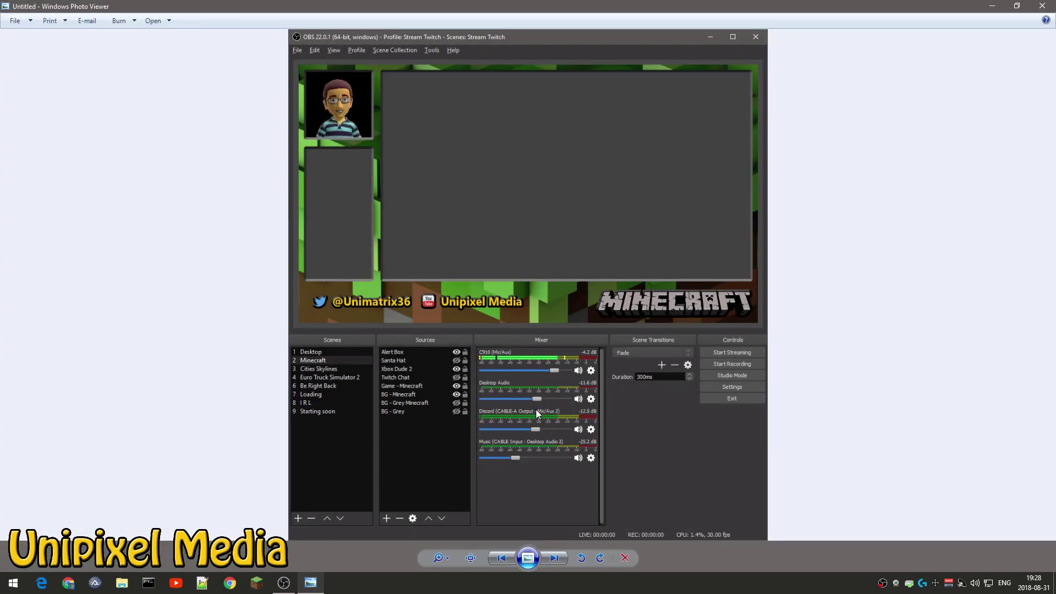